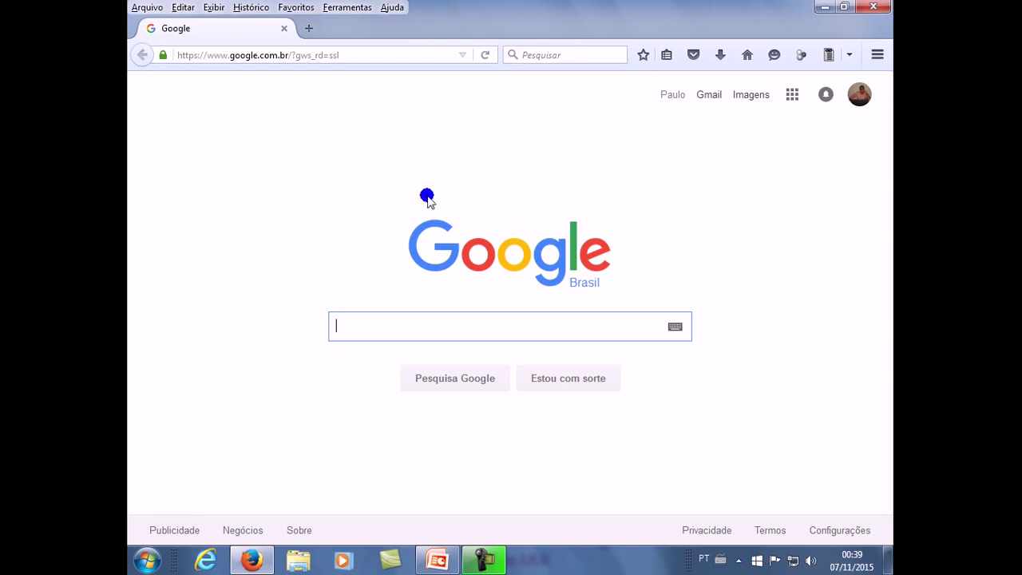
# Turn "Bloquear janelas popup" on and back off in the Firefox content options, and close the options page.
pyautogui.click(348, 8)
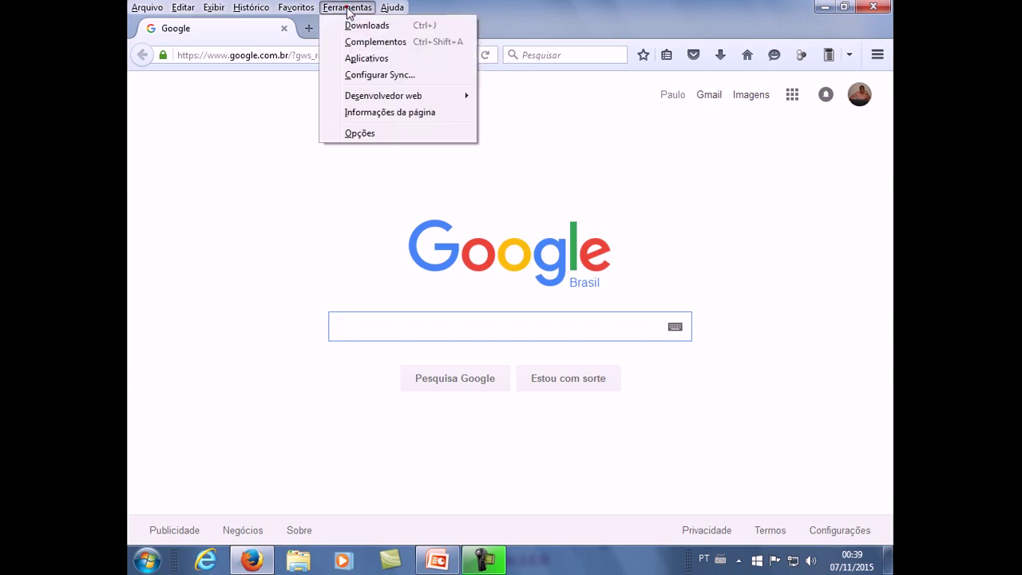
pyautogui.click(359, 133)
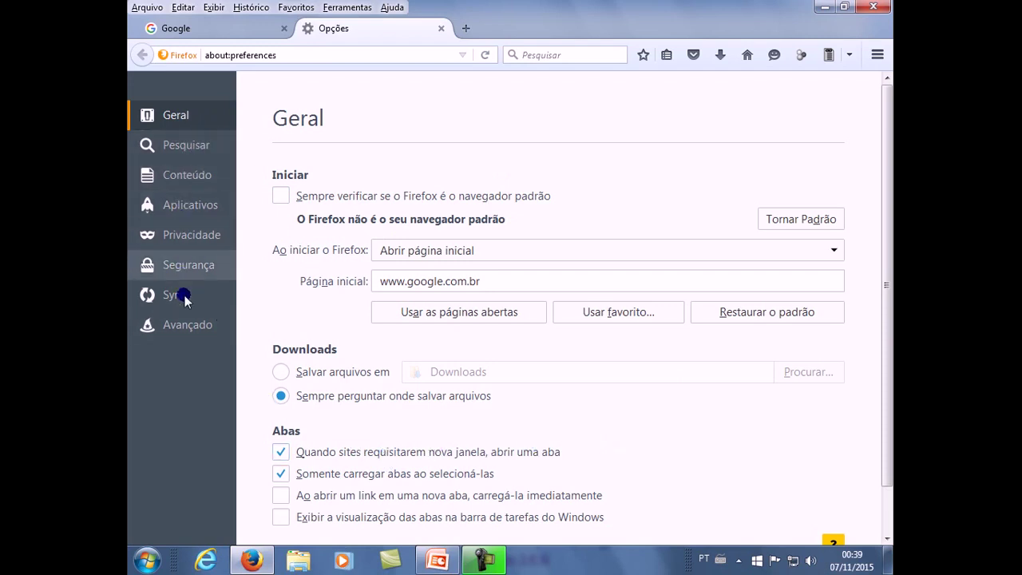
pyautogui.click(196, 176)
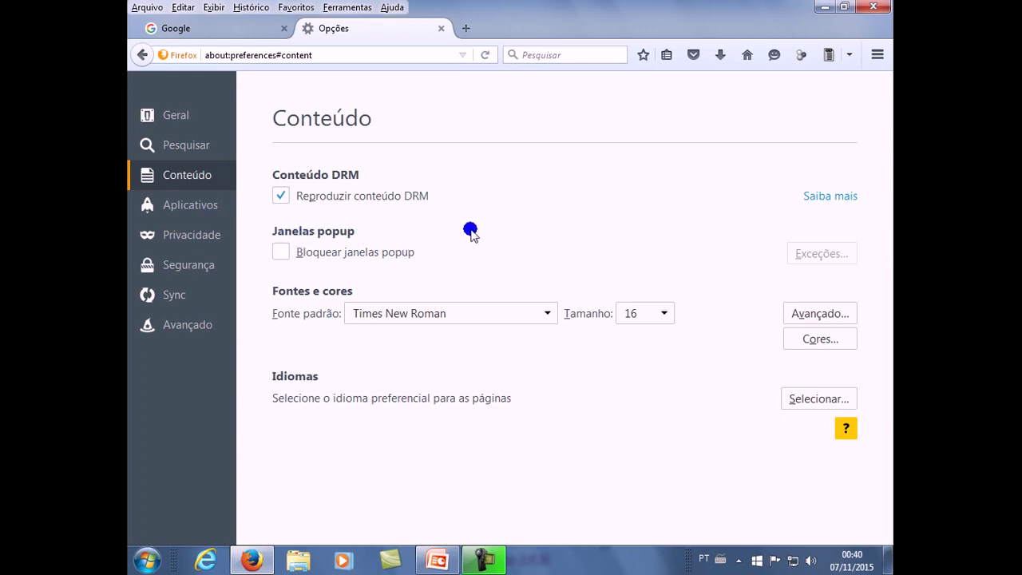
pyautogui.click(284, 253)
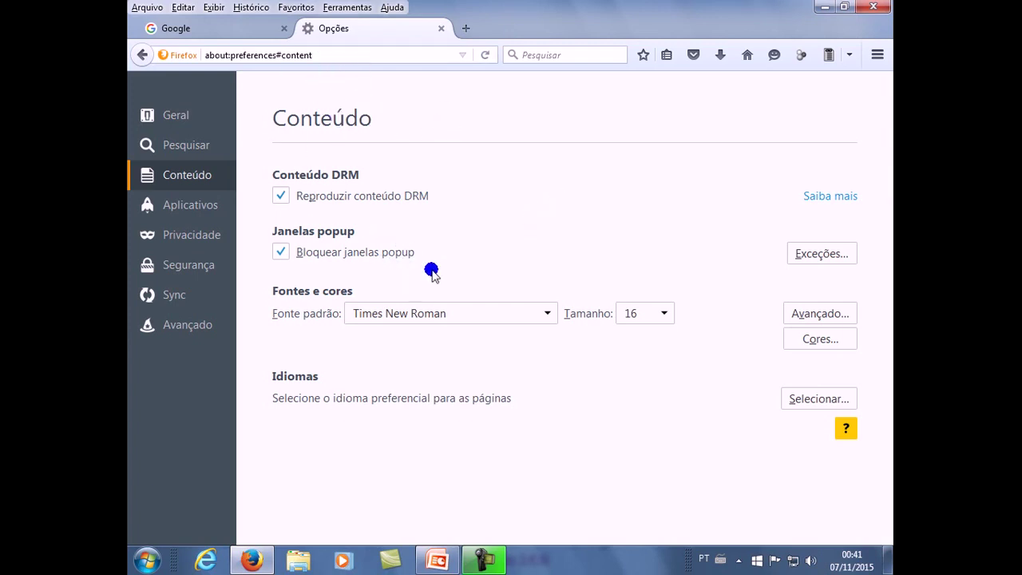
pyautogui.click(281, 252)
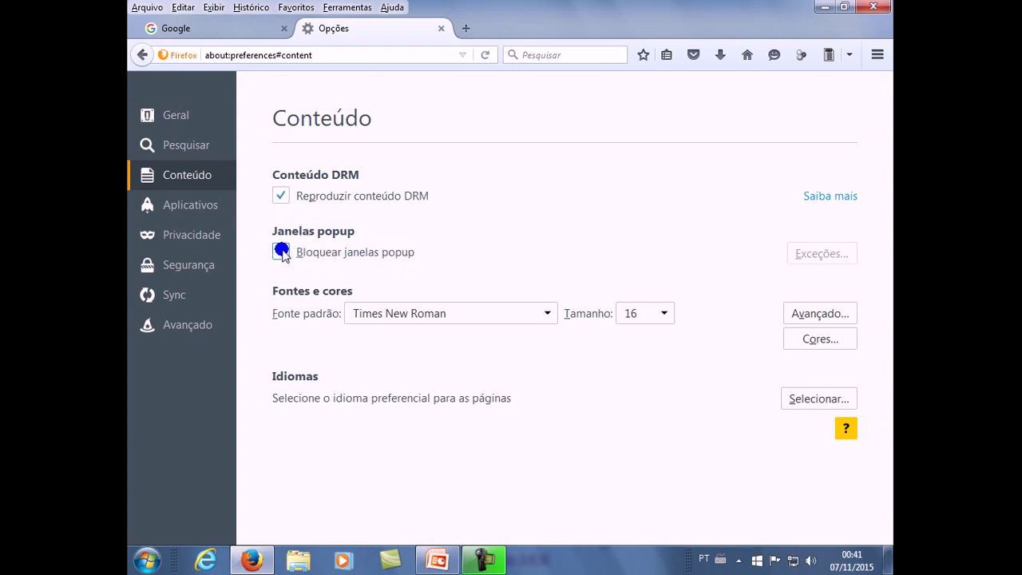
pyautogui.click(440, 28)
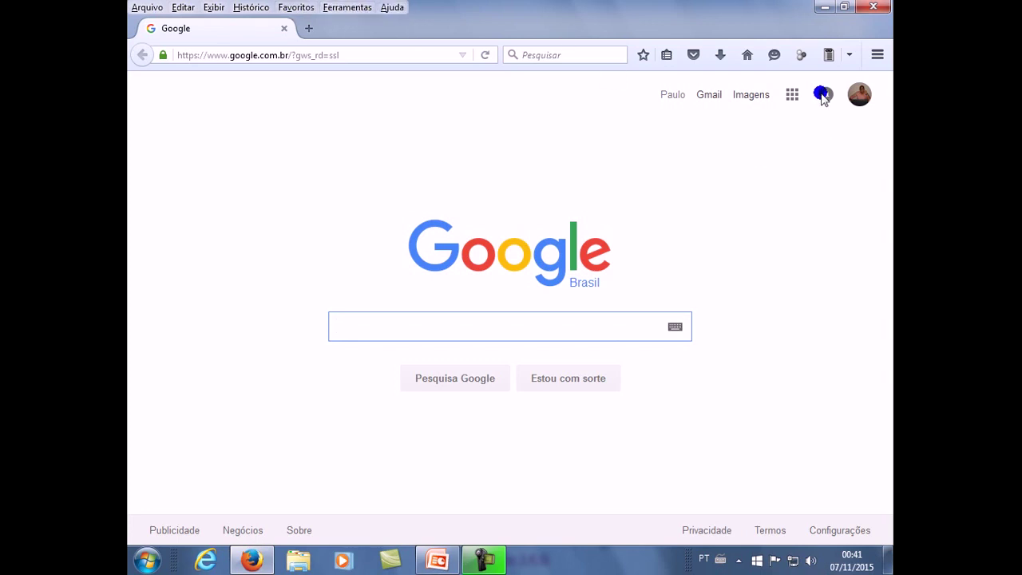
# Reopen the Firefox options, toggle "Bloquear janelas popup" on and off under Conteúdo, and close the options page.
pyautogui.click(879, 56)
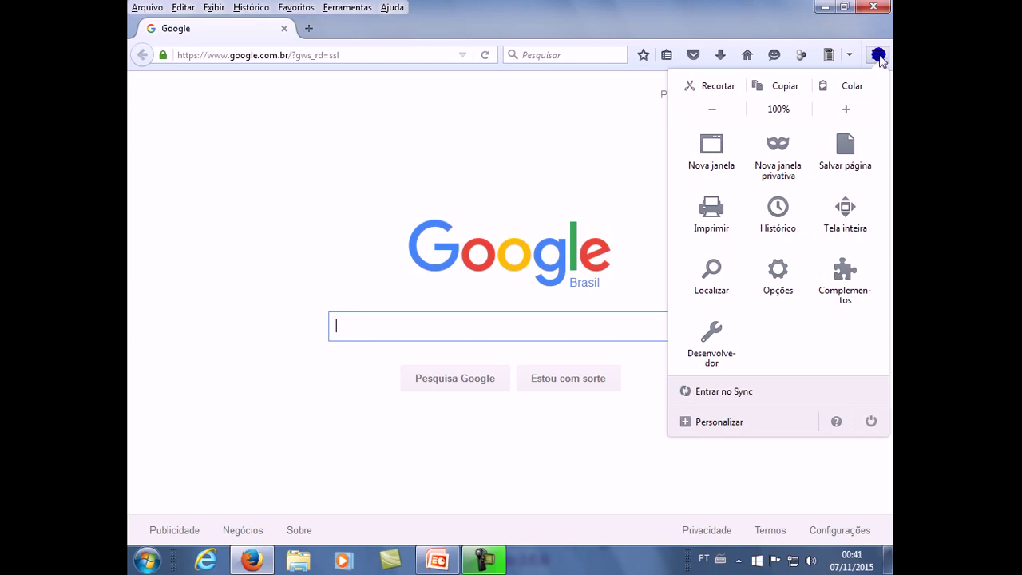
pyautogui.click(778, 279)
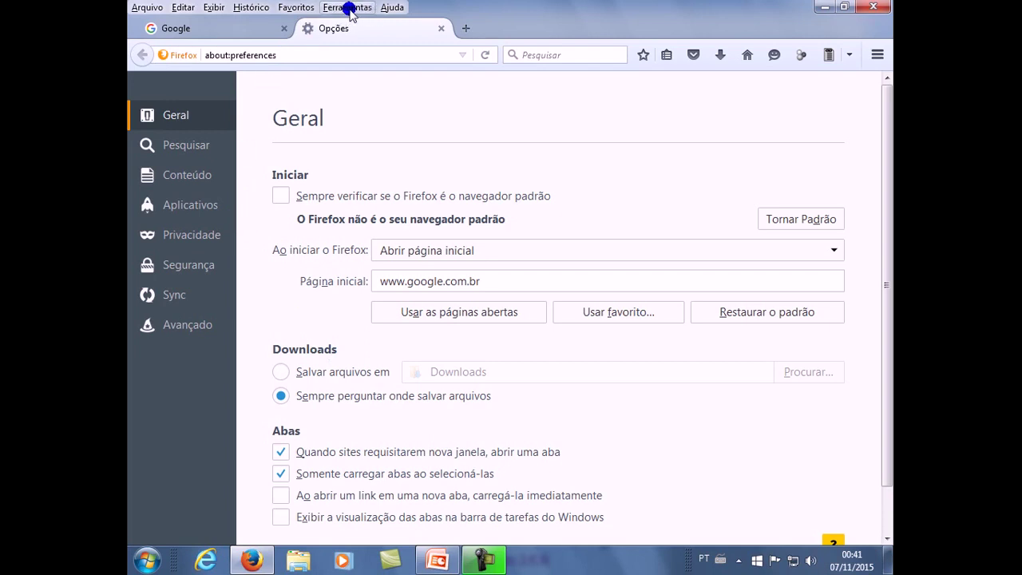
pyautogui.click(200, 174)
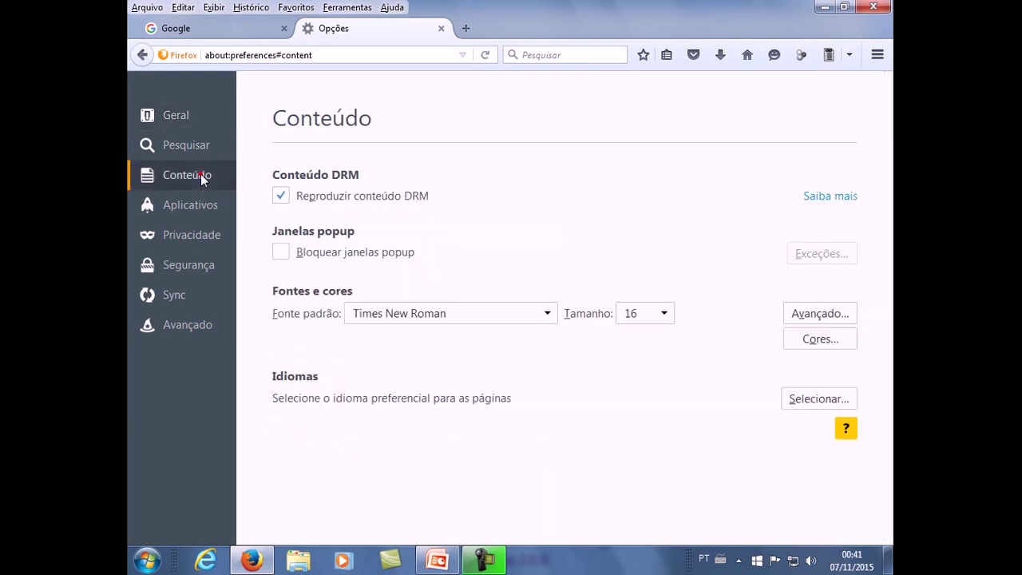
pyautogui.click(283, 254)
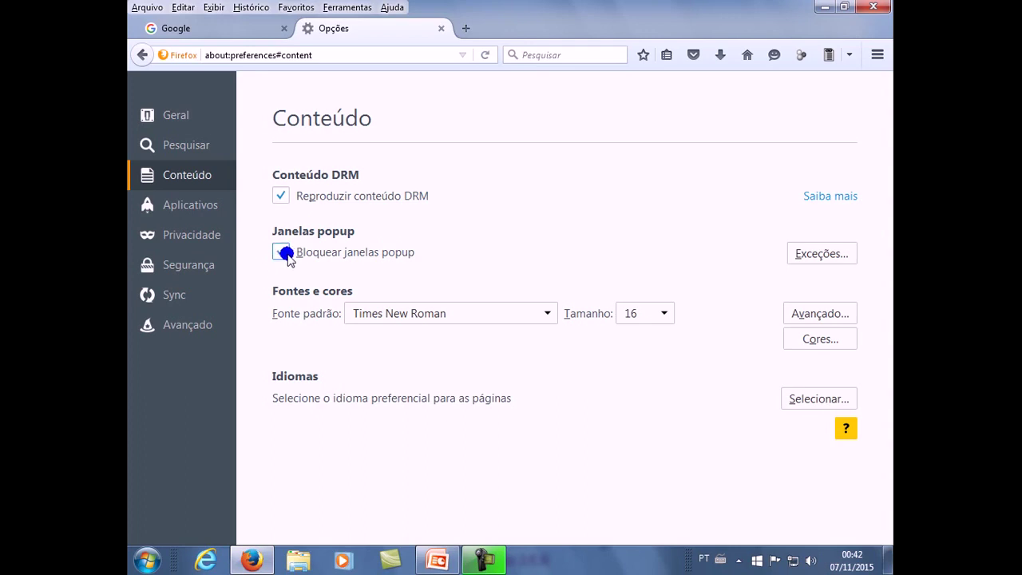
pyautogui.click(282, 252)
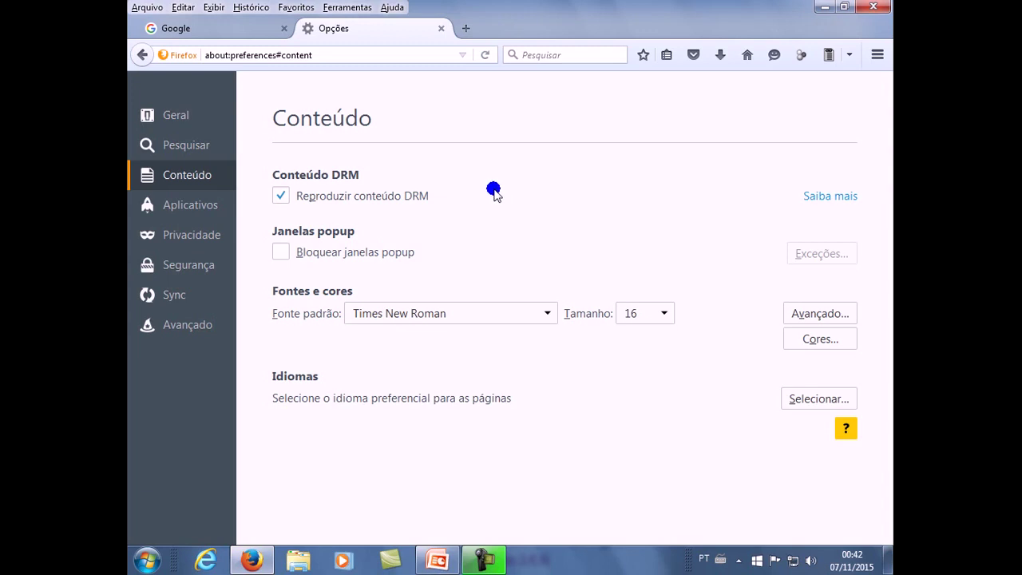
pyautogui.click(442, 29)
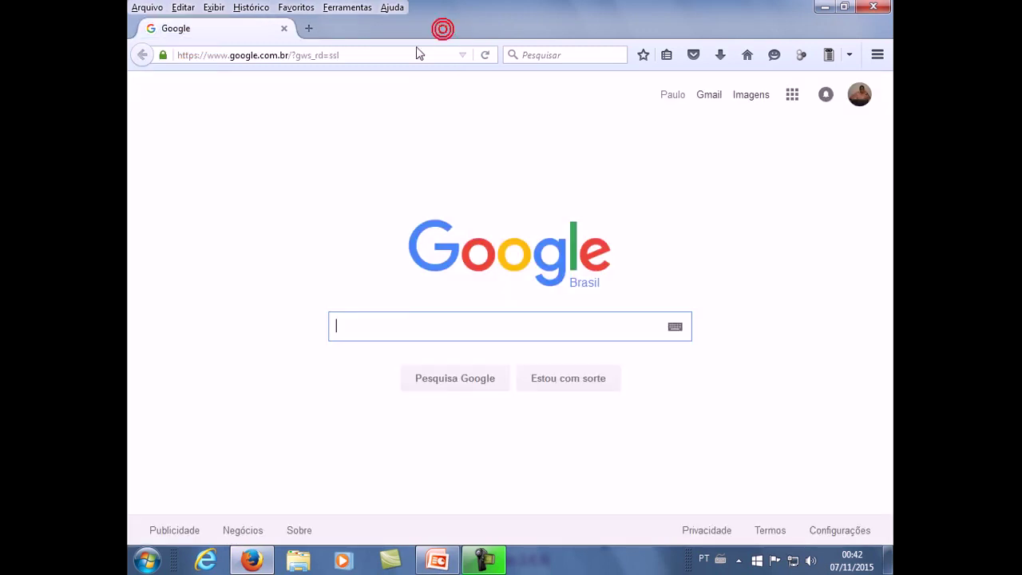
# Close Firefox, leave the slide show for the desktop, and open Internet Explorer.
pyautogui.click(882, 8)
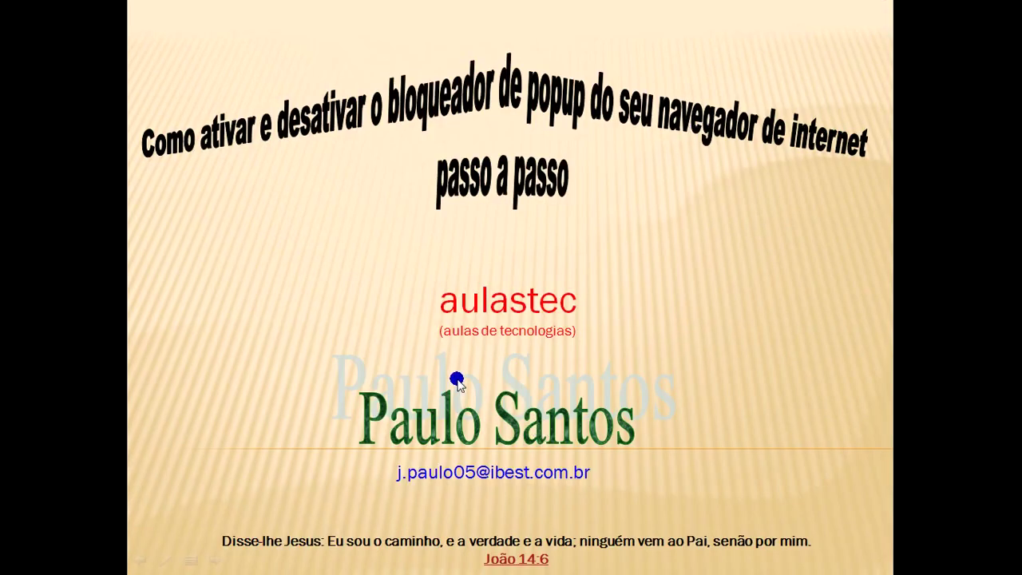
pyautogui.hotkey('alt', 'Tab')
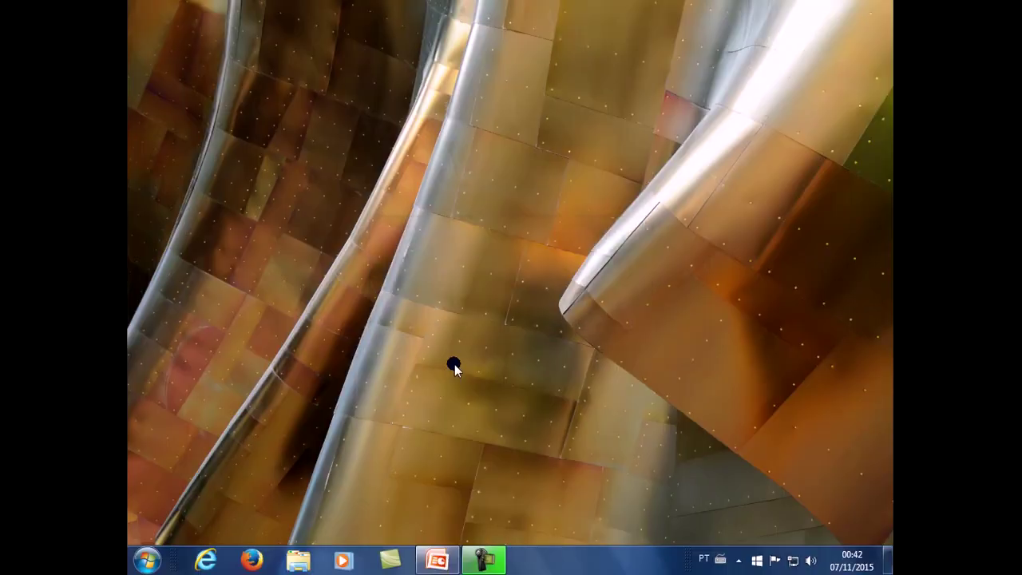
pyautogui.click(205, 559)
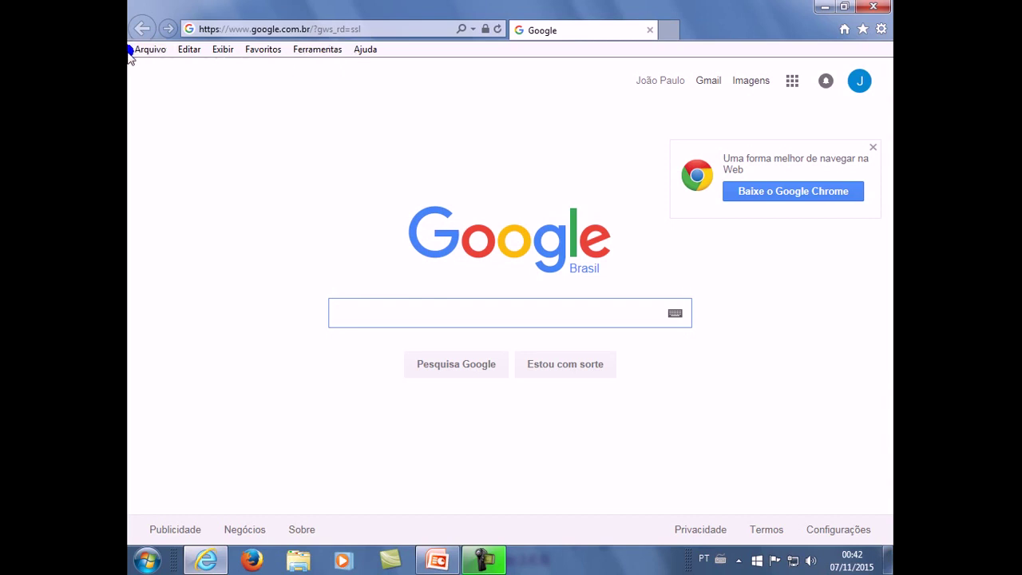
# Turn "Ativar Bloqueador de Pop-ups" on and back off in the Internet options privacy settings, and apply the settings.
pyautogui.click(317, 50)
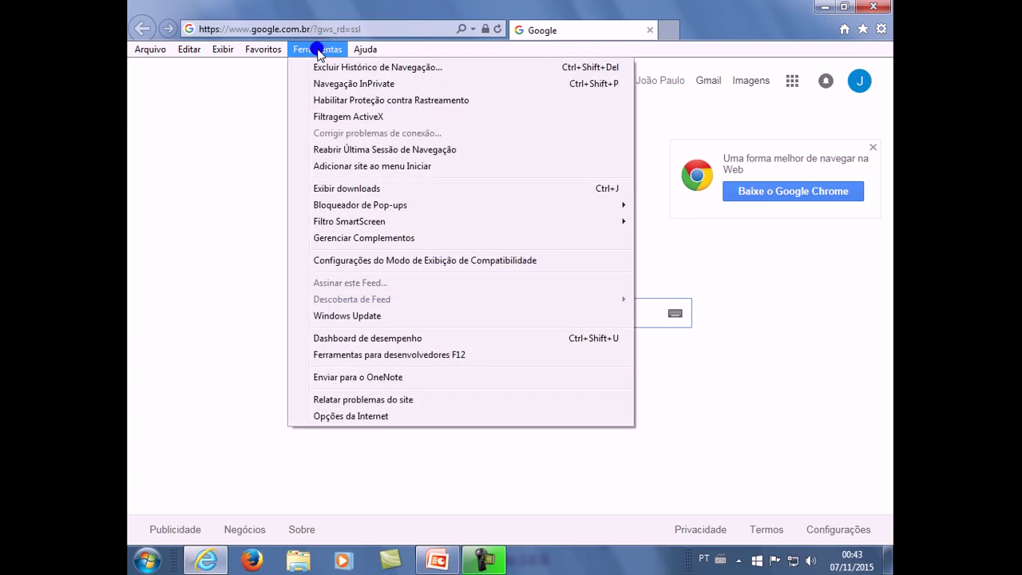
pyautogui.click(347, 416)
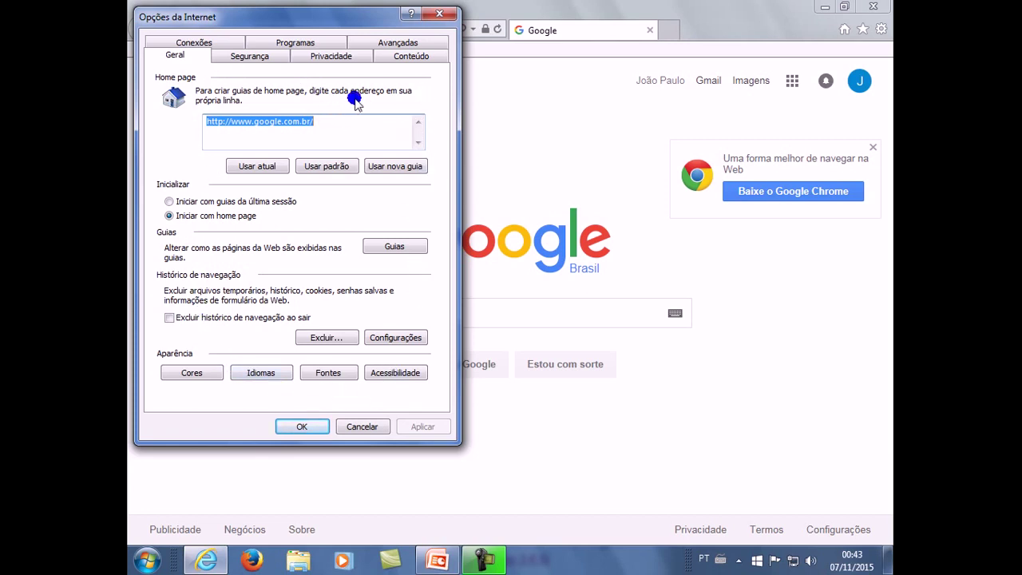
pyautogui.click(408, 57)
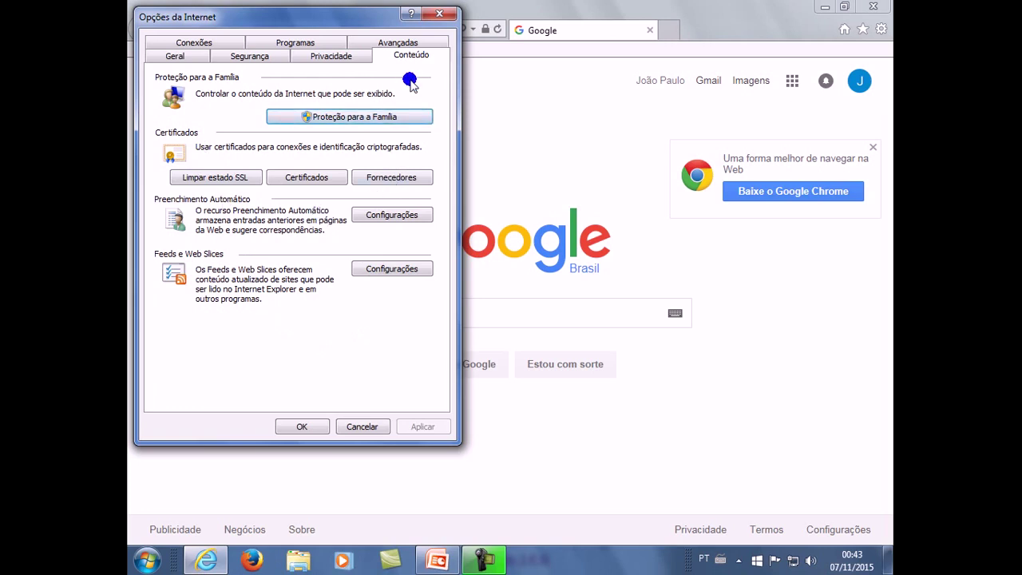
pyautogui.click(327, 56)
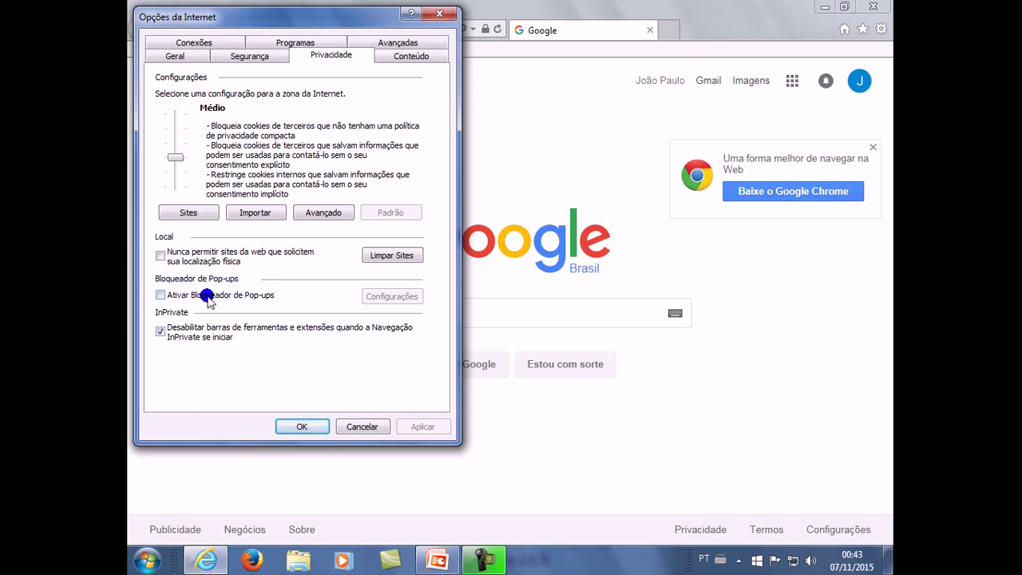
pyautogui.click(161, 296)
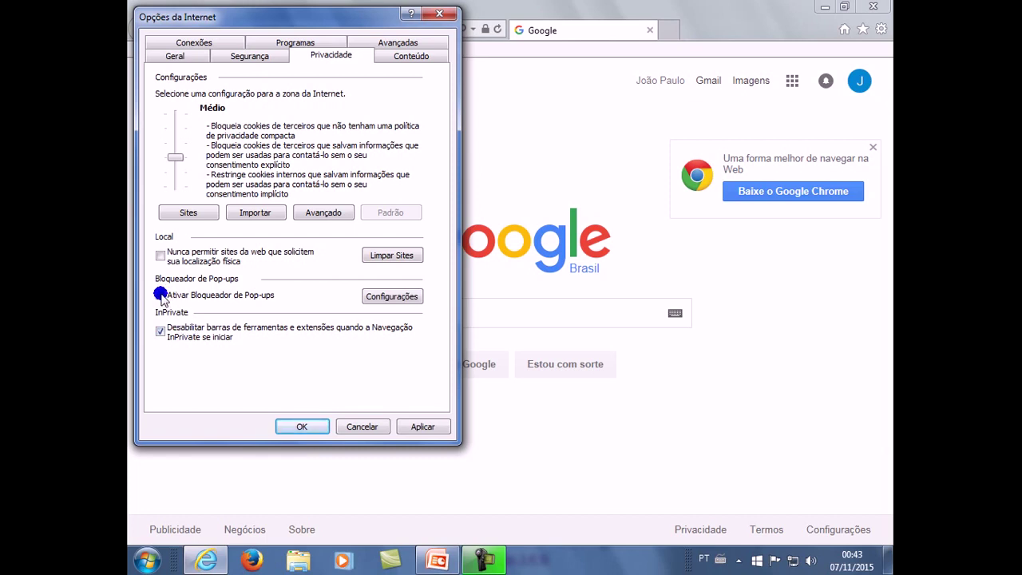
pyautogui.click(160, 295)
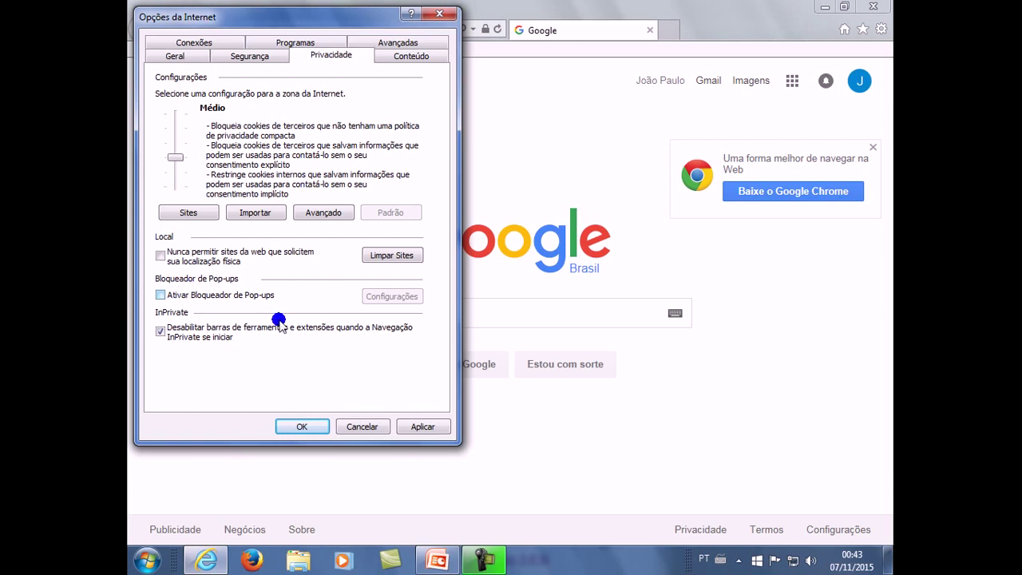
pyautogui.click(422, 423)
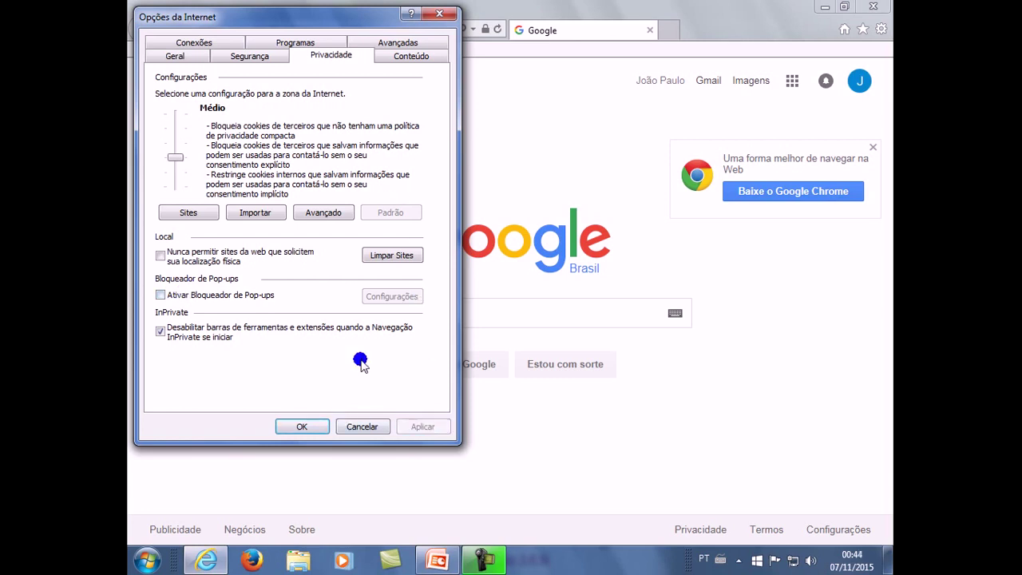
pyautogui.click(310, 426)
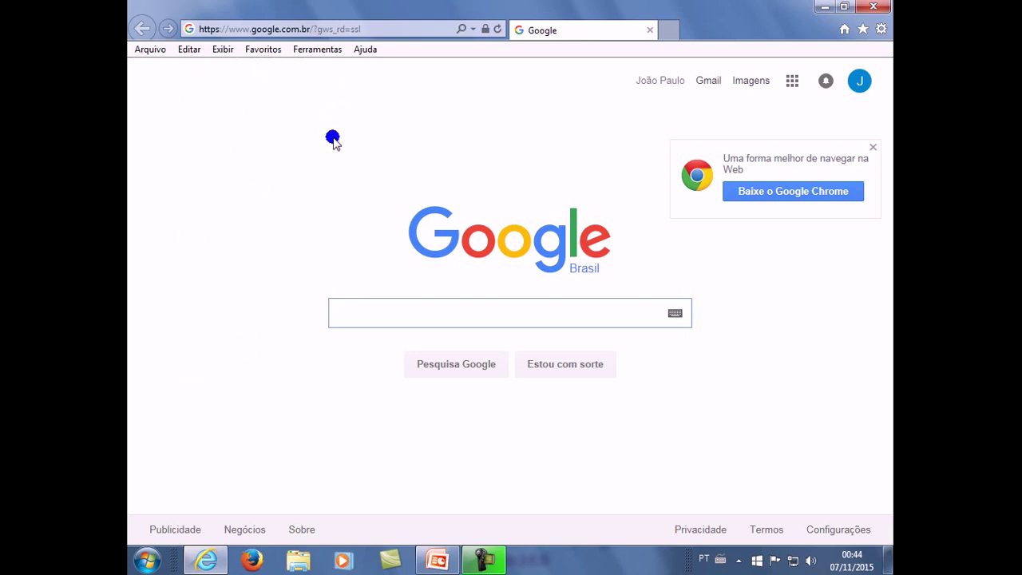
# Toggle "Ativar Bloqueador de Pop-ups" on and off again in the Internet options privacy settings, and cancel the dialog.
pyautogui.click(320, 50)
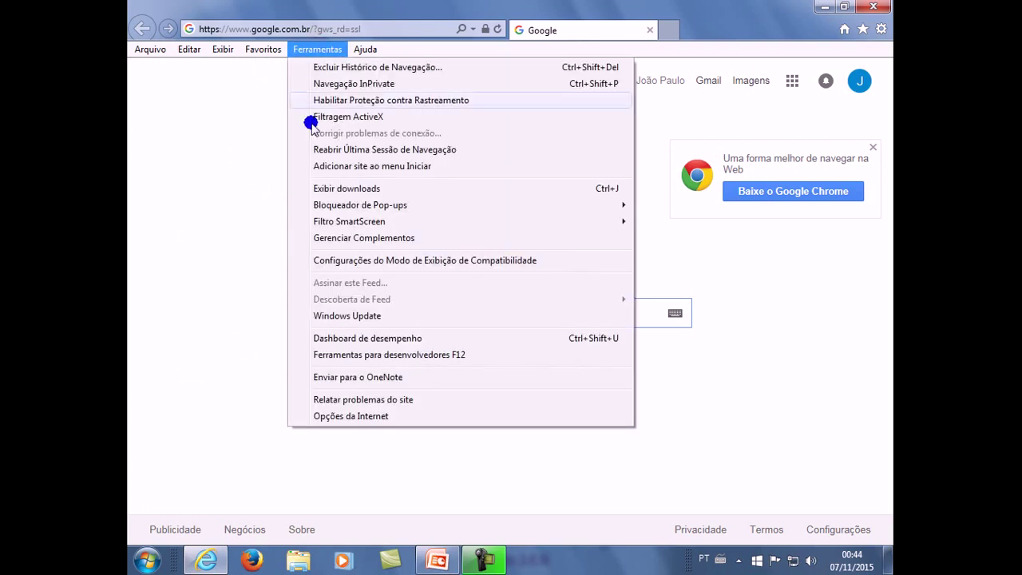
pyautogui.click(349, 416)
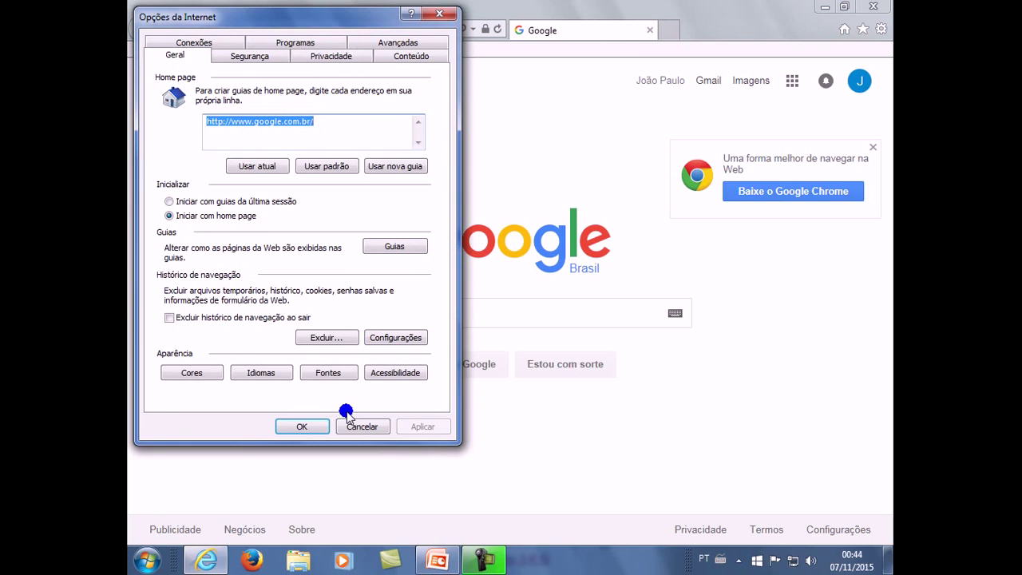
pyautogui.click(332, 56)
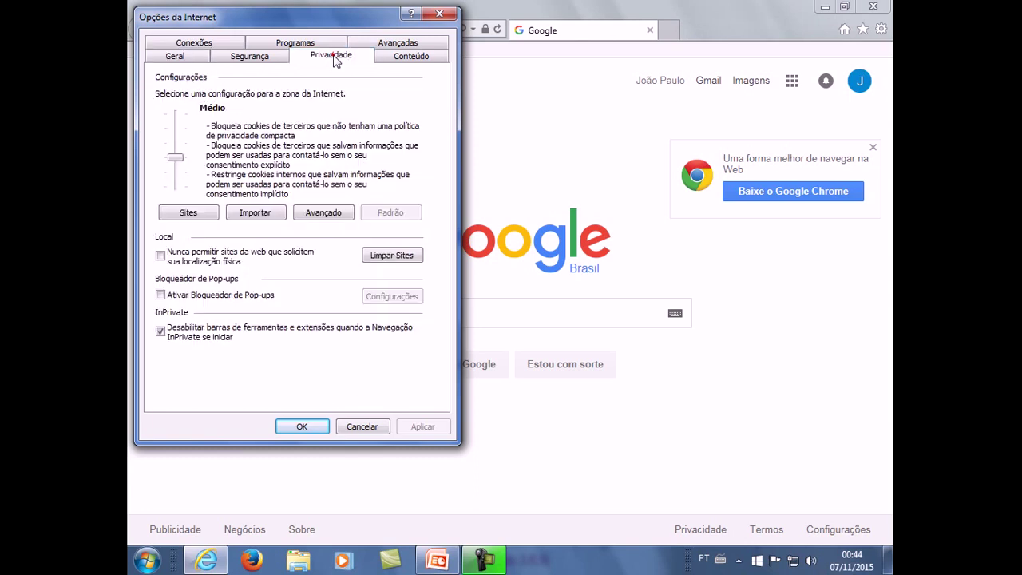
pyautogui.click(160, 295)
pyautogui.click(267, 295)
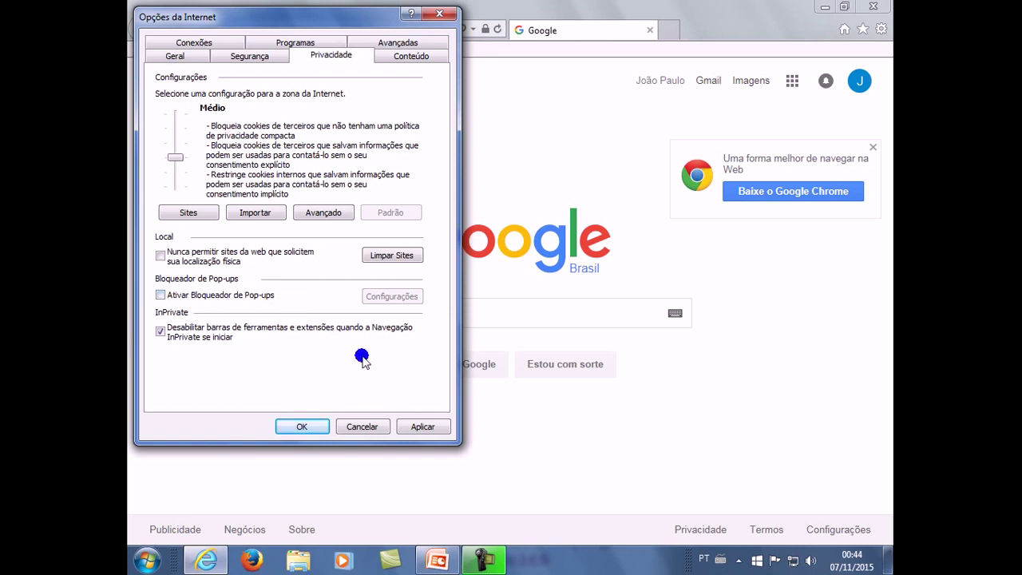
pyautogui.click(364, 427)
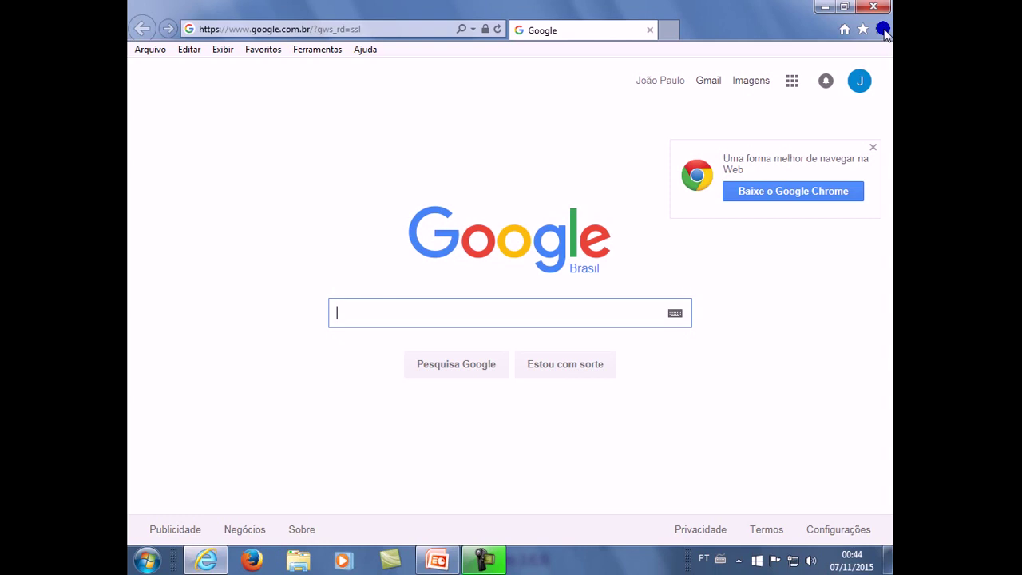
# Reopen "Opções da Internet", switch the privacy pop-up blocker on and off once more, and discard the changes.
pyautogui.click(881, 29)
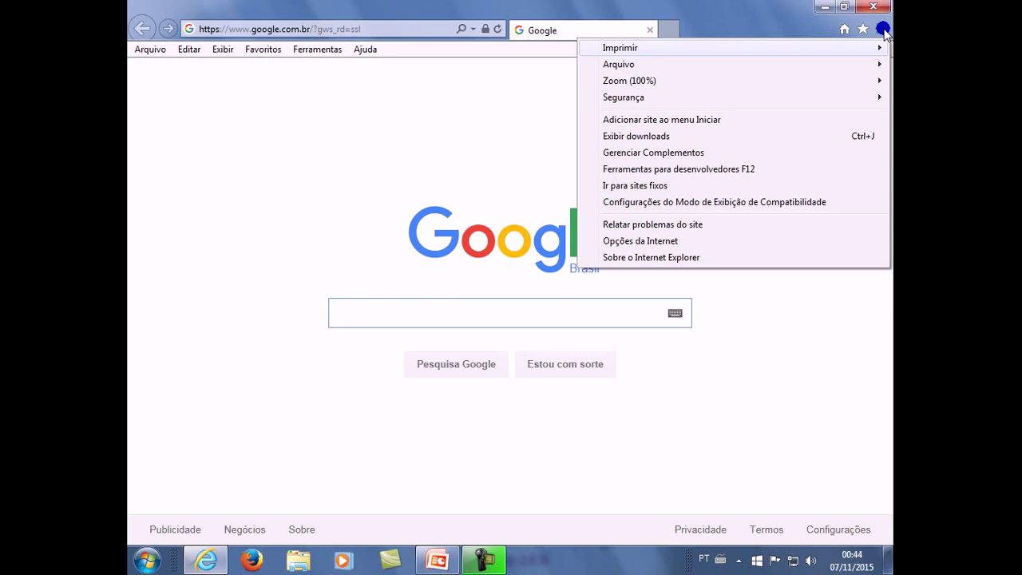
pyautogui.click(881, 29)
pyautogui.click(882, 29)
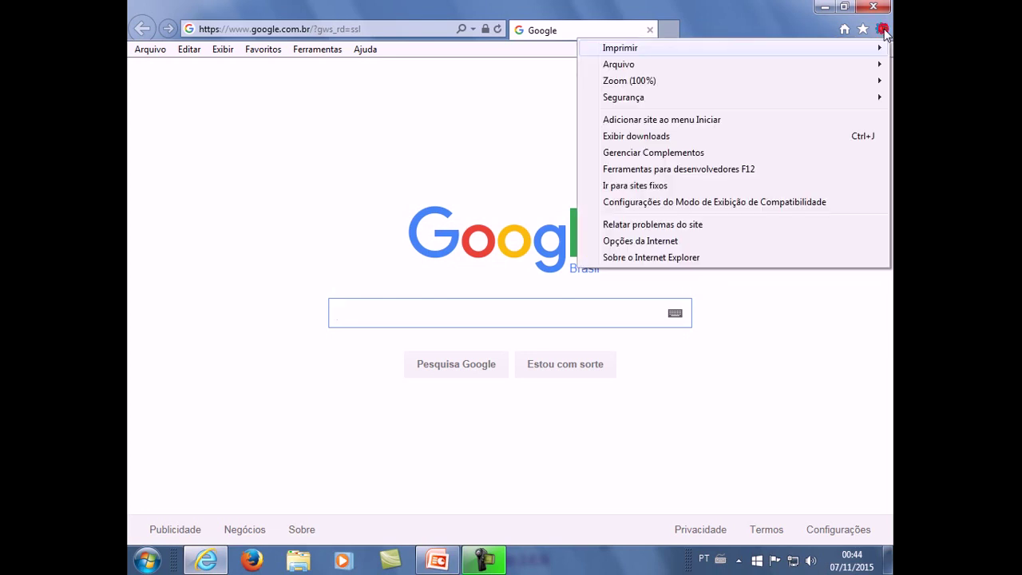
pyautogui.click(655, 241)
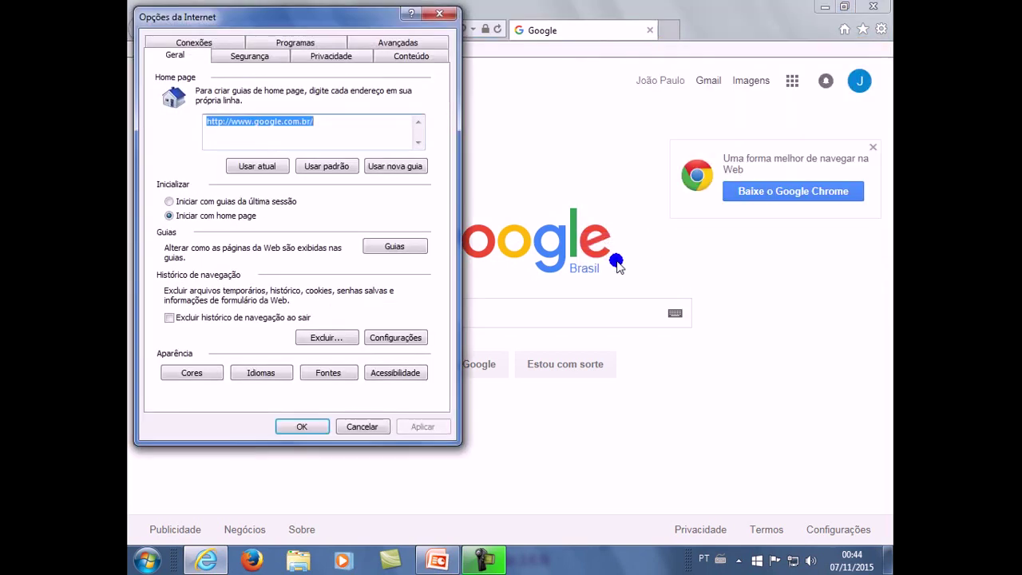
pyautogui.click(338, 57)
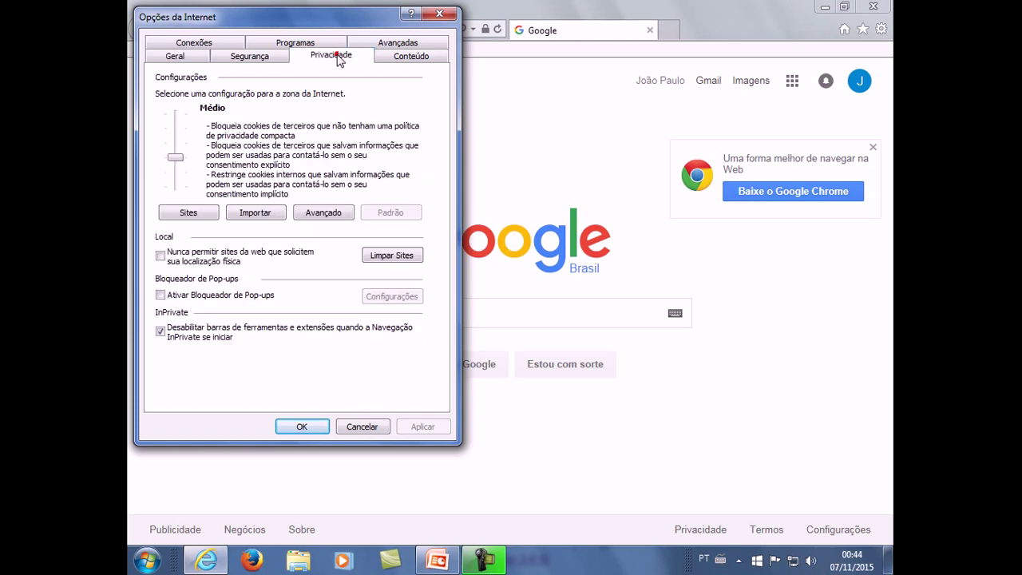
pyautogui.click(161, 295)
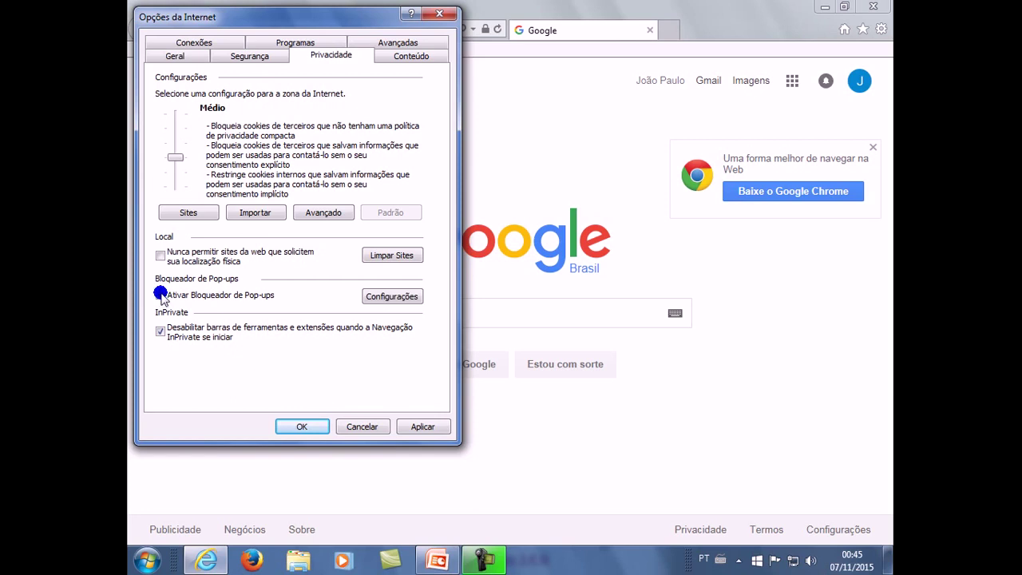
pyautogui.click(161, 295)
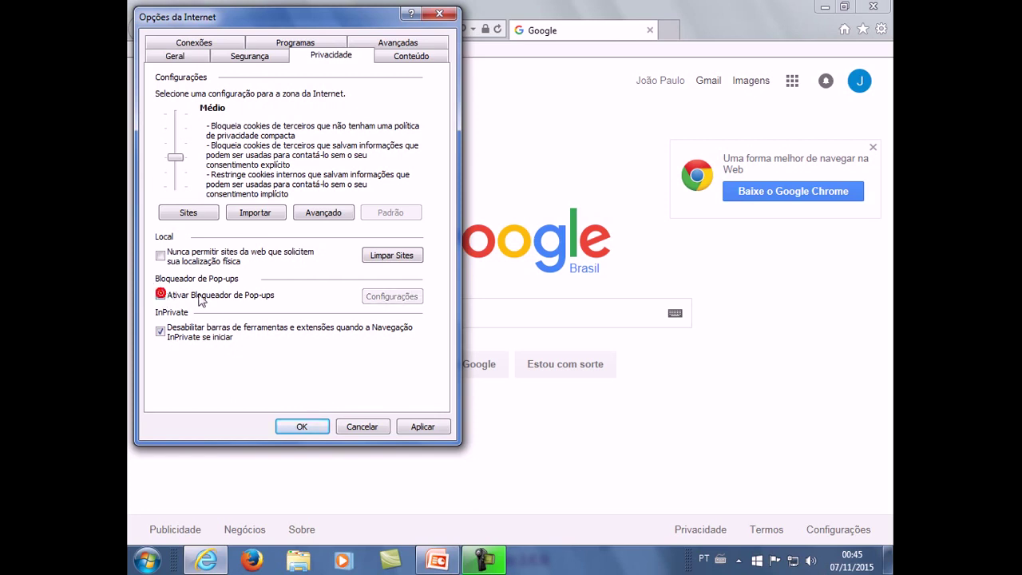
pyautogui.click(363, 426)
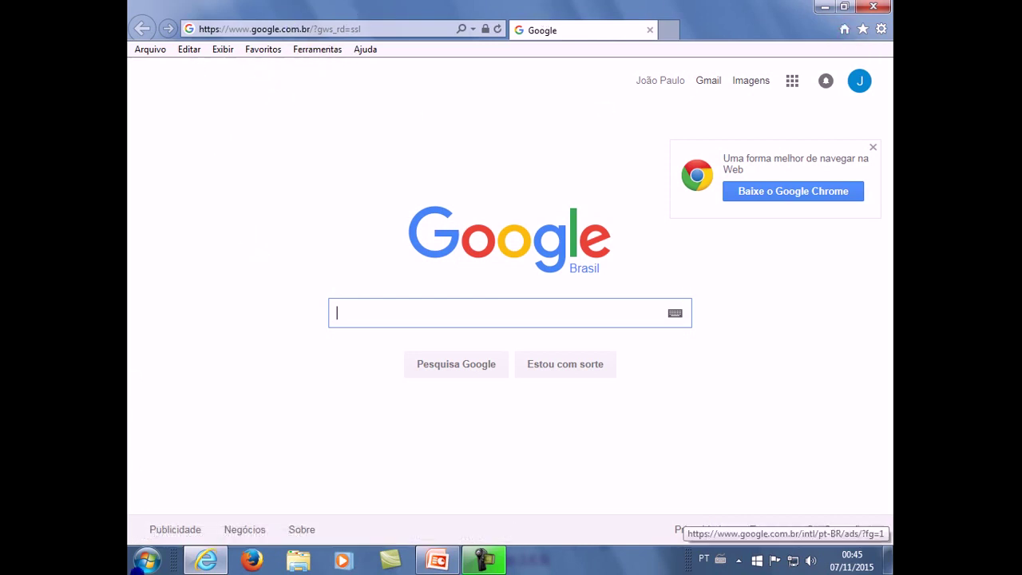
# Open "Opções da Internet" from the Windows Control Panel and display its privacy settings.
pyautogui.click(147, 566)
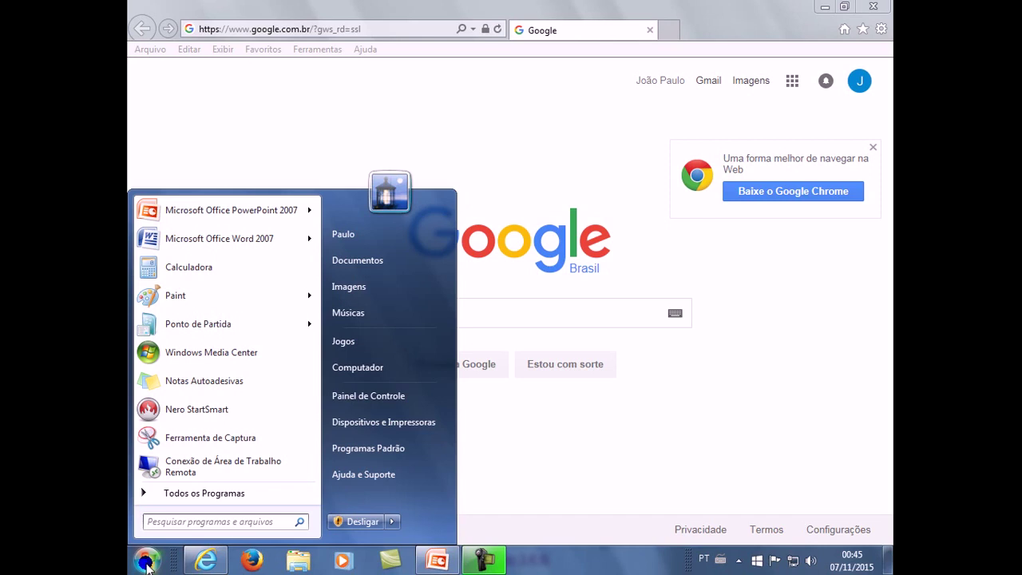
pyautogui.click(363, 396)
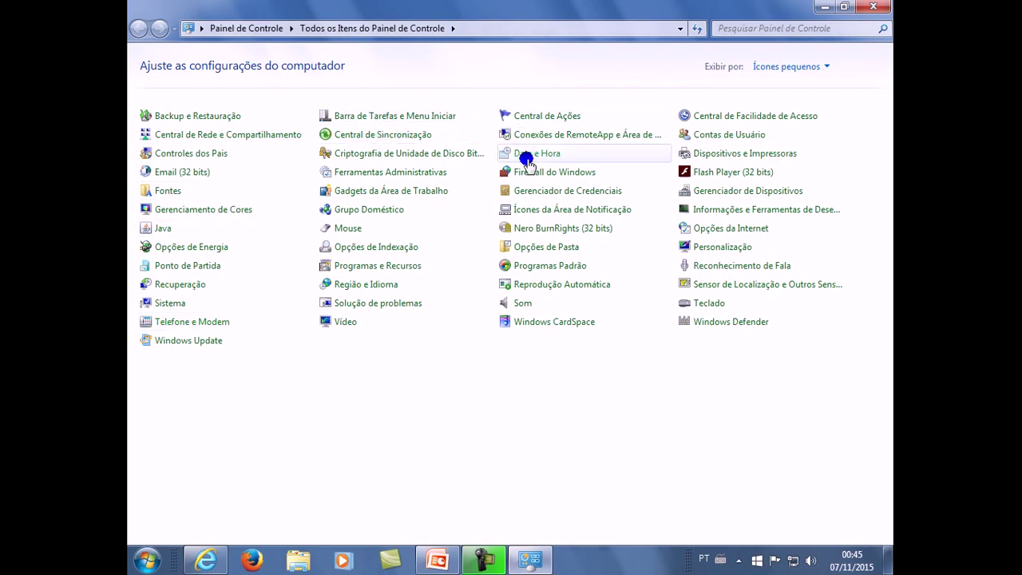
pyautogui.click(732, 230)
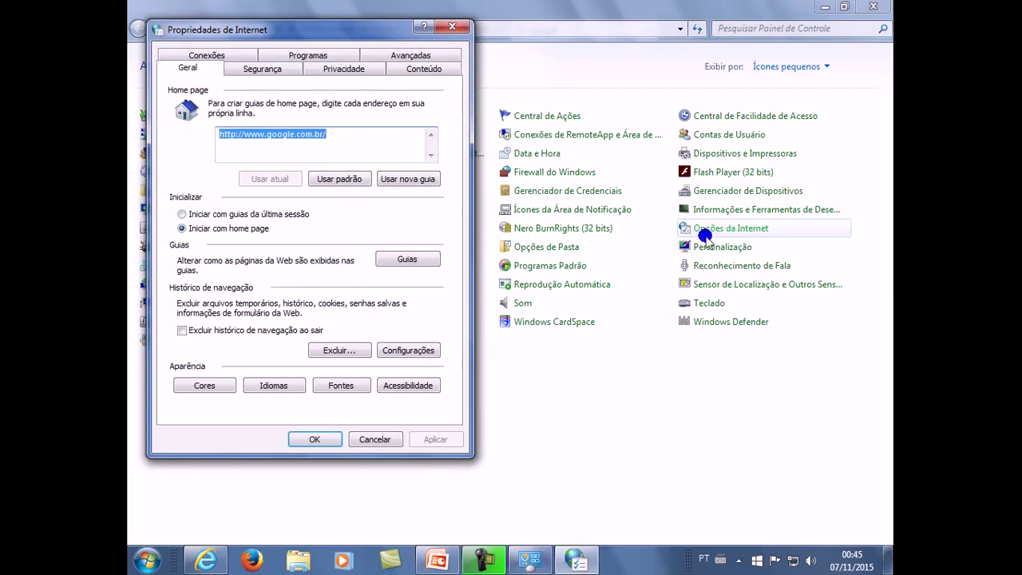
pyautogui.click(343, 70)
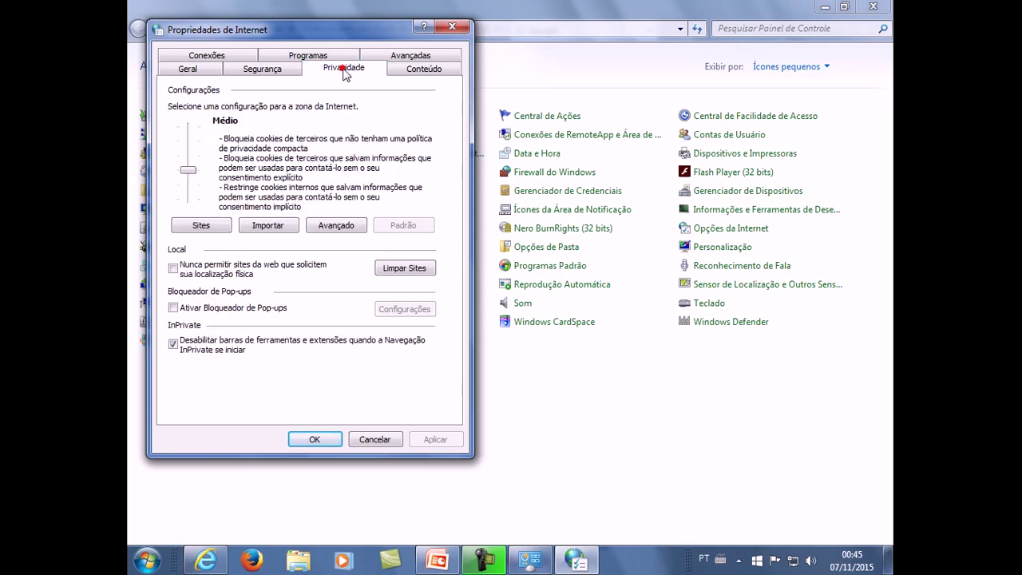
# Switch "Ativar Bloqueador de Pop-ups" on and back off, cancel the internet properties dialog, and close the Control Panel.
pyautogui.click(173, 308)
pyautogui.click(173, 308)
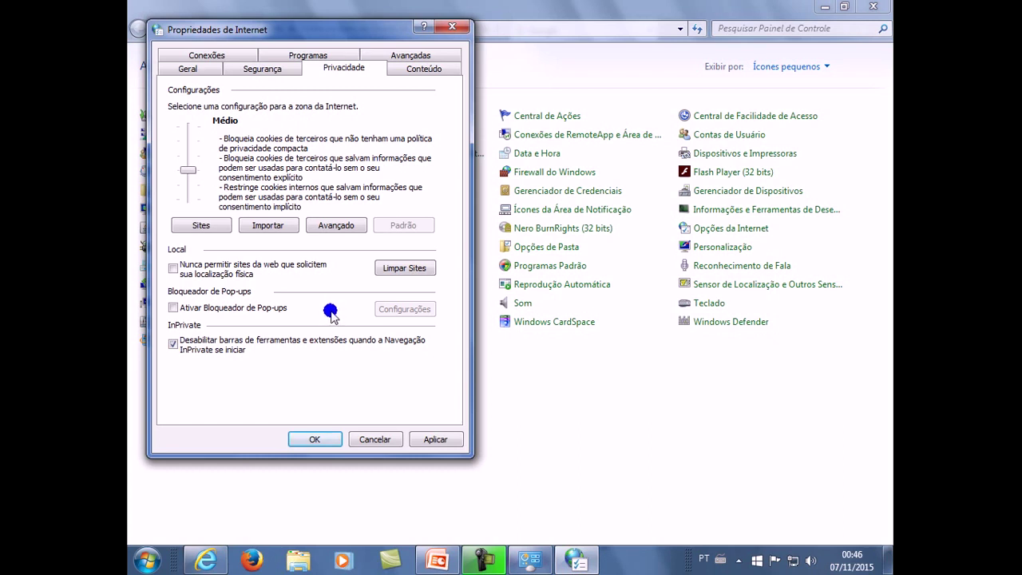
pyautogui.click(373, 439)
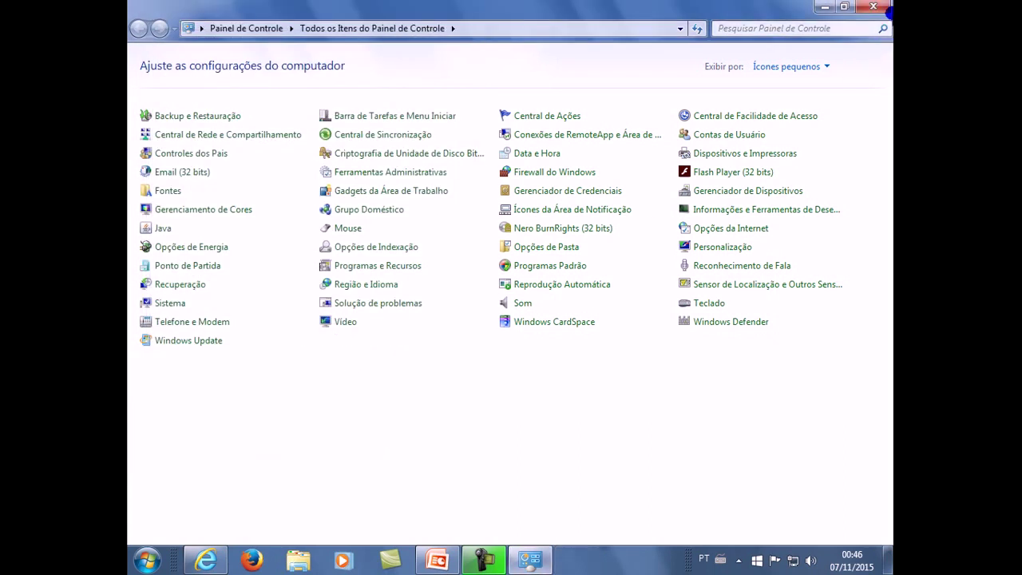
pyautogui.click(872, 6)
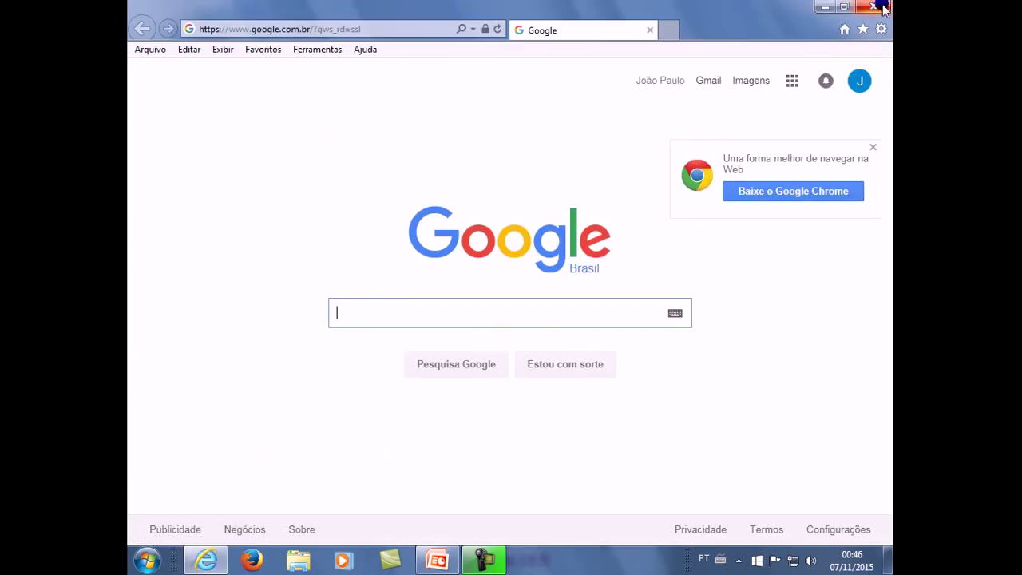